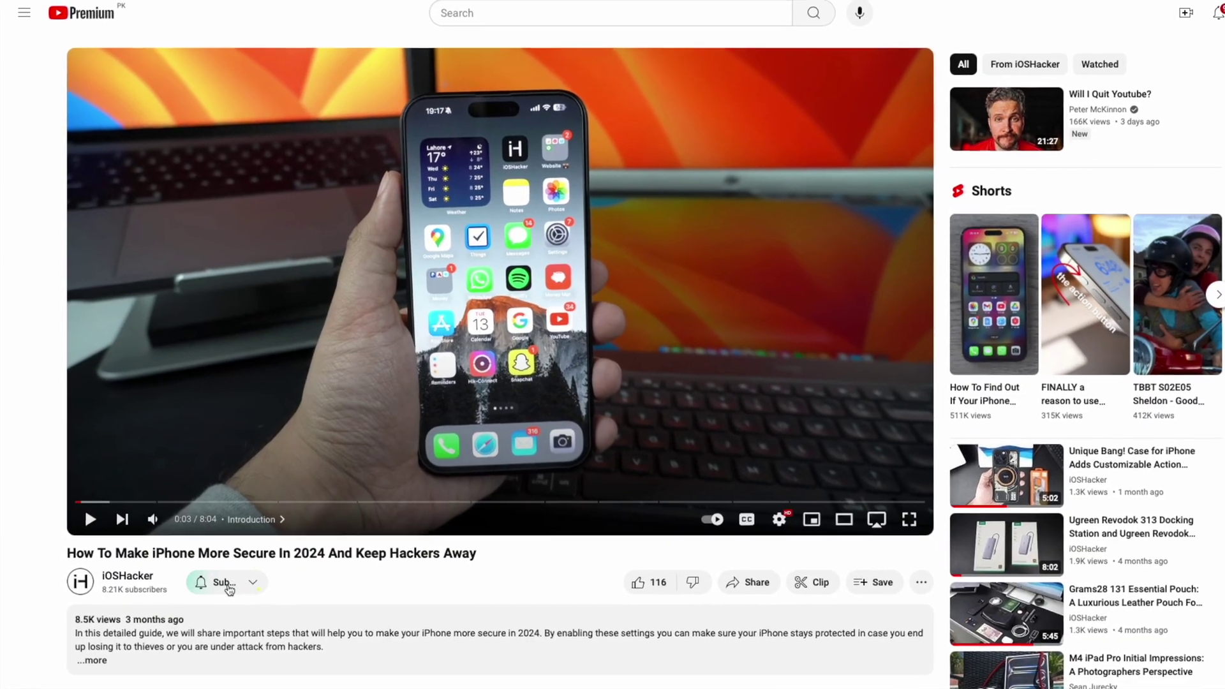
Subscribe to iOSHacker under the video and check its bell notification options, leaving them unchanged
left_click(228, 586)
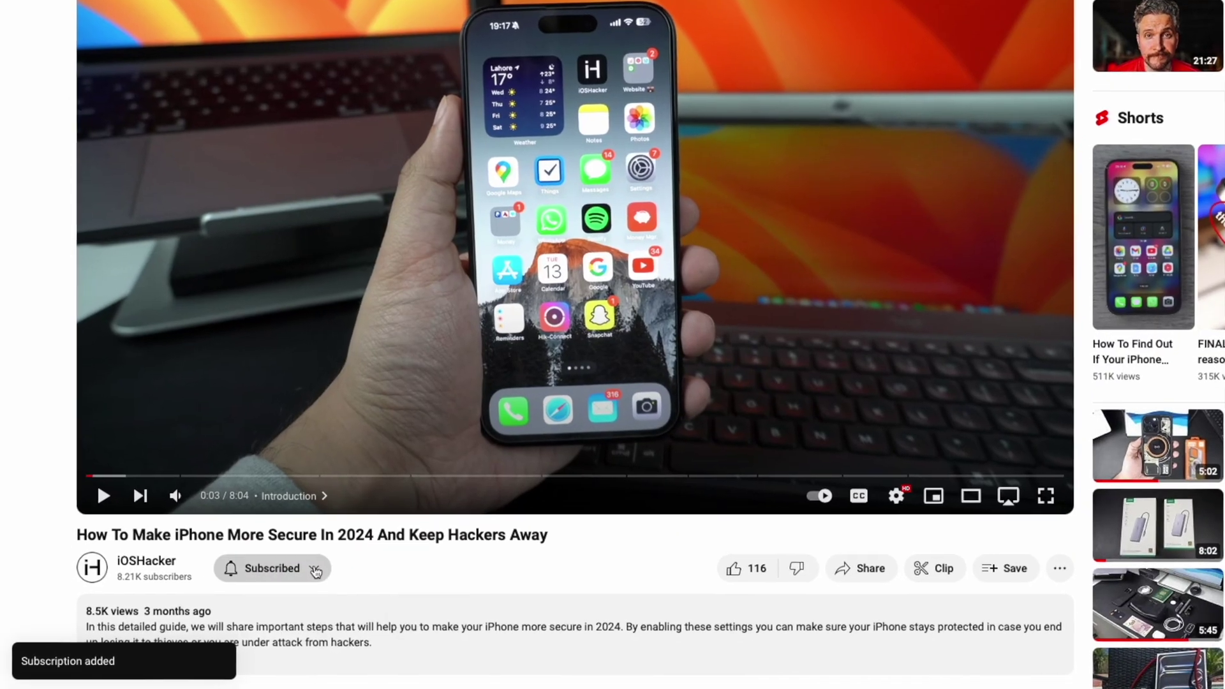
left_click(287, 565)
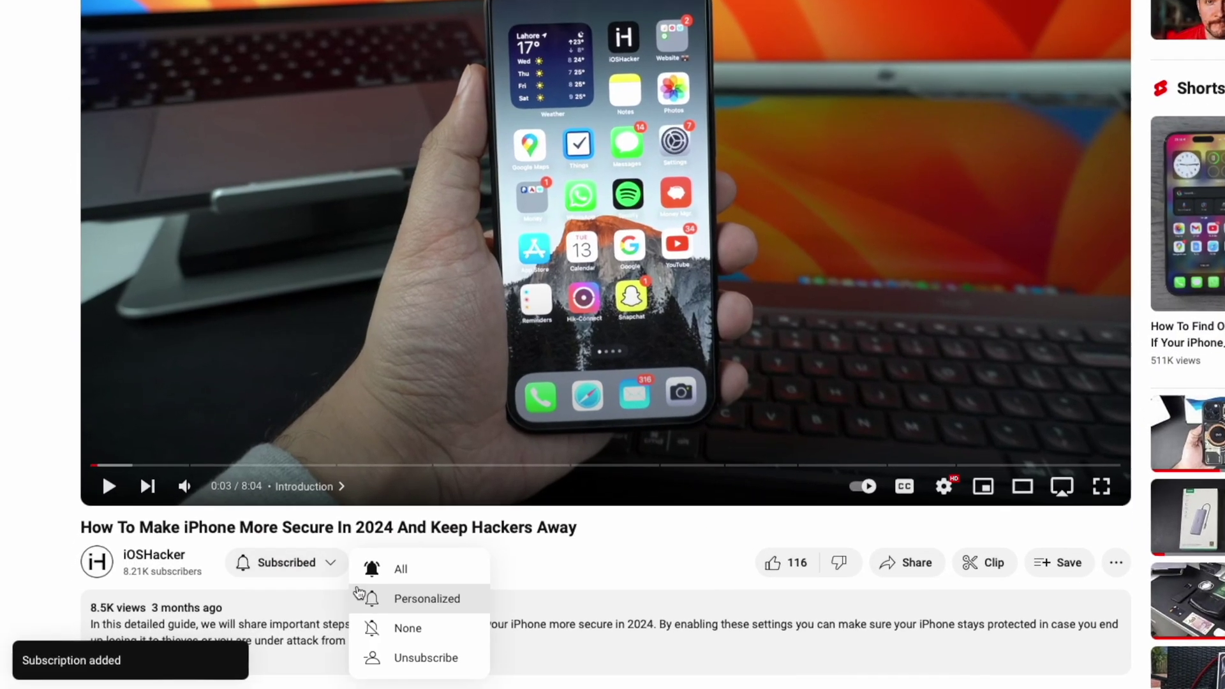
left_click(400, 569)
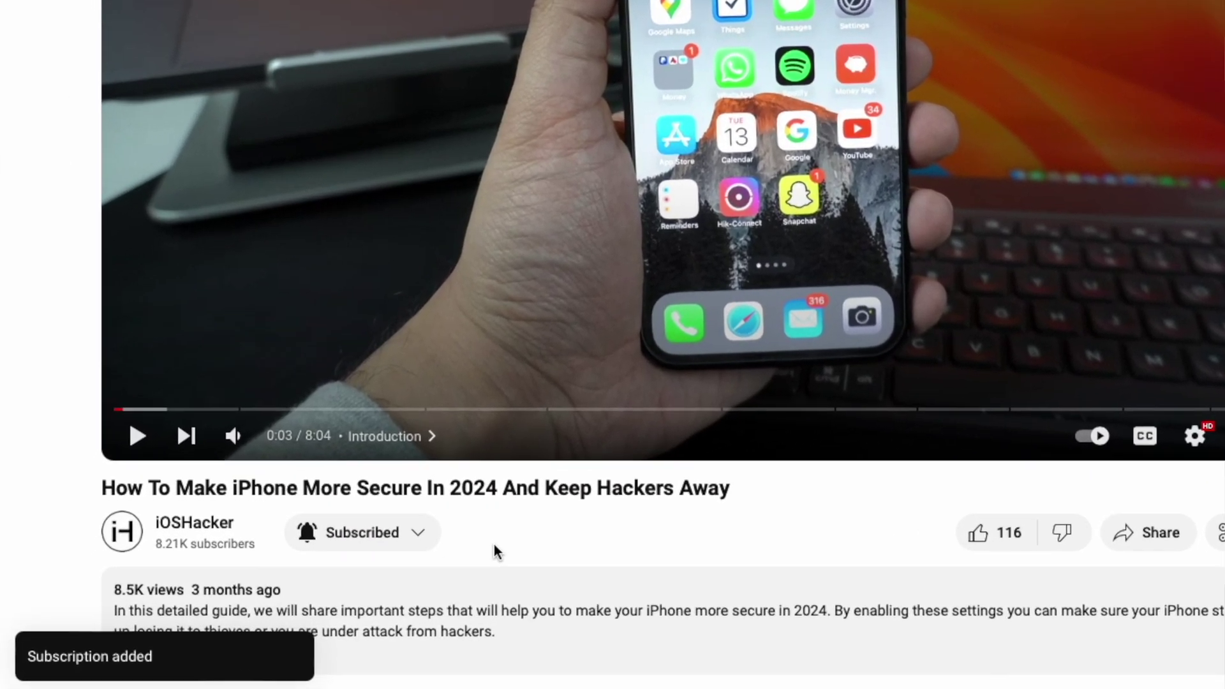